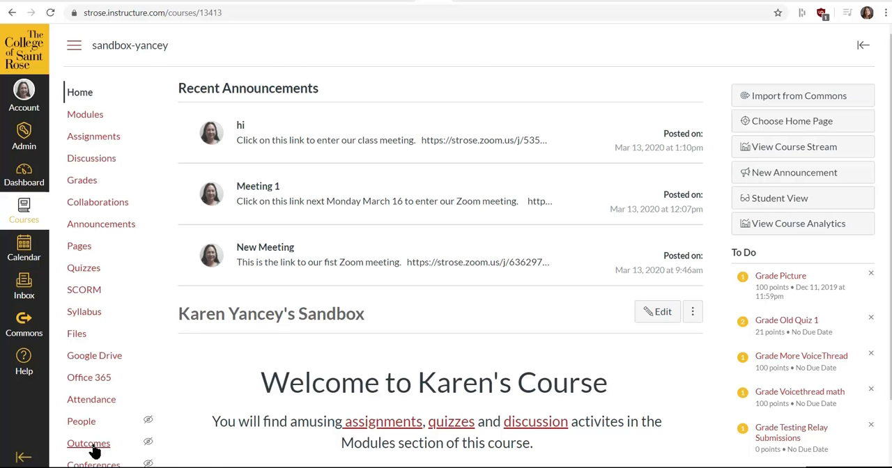
Open the course's rubric management page from its Outcomes area
scroll(104, 425, down, 1)
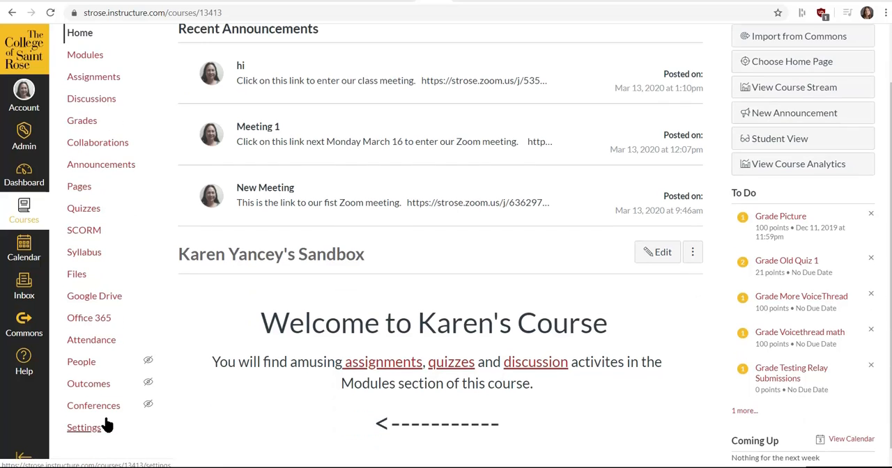
click(94, 386)
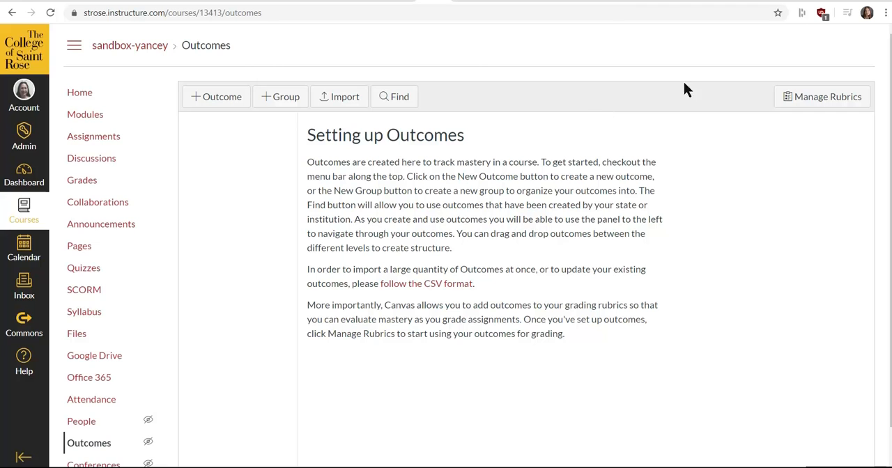
click(807, 101)
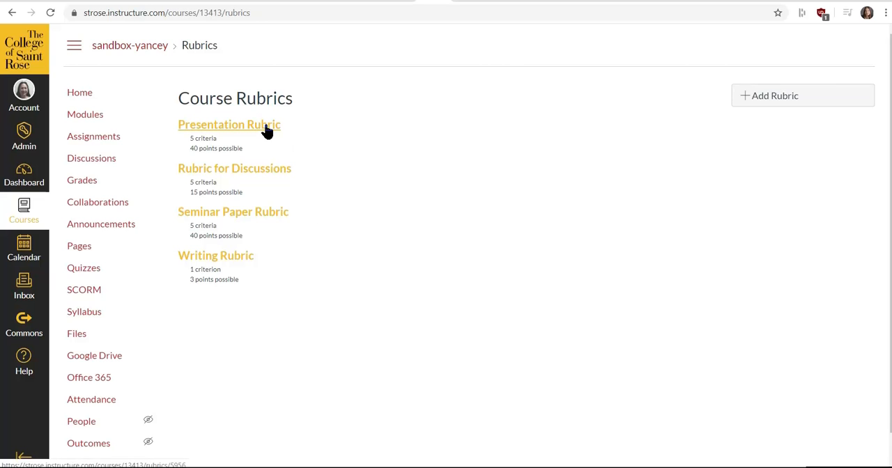
Open the Rubric for Discussions and review its criteria, ratings and total points
click(262, 174)
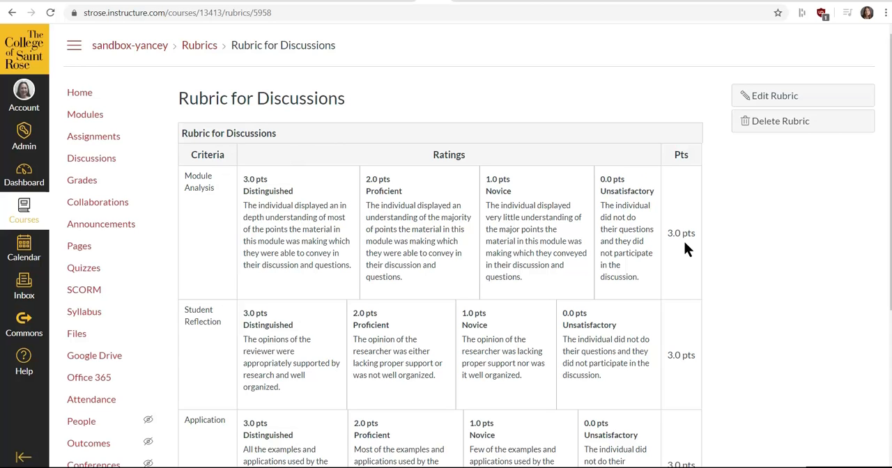
scroll(725, 203, down, 4)
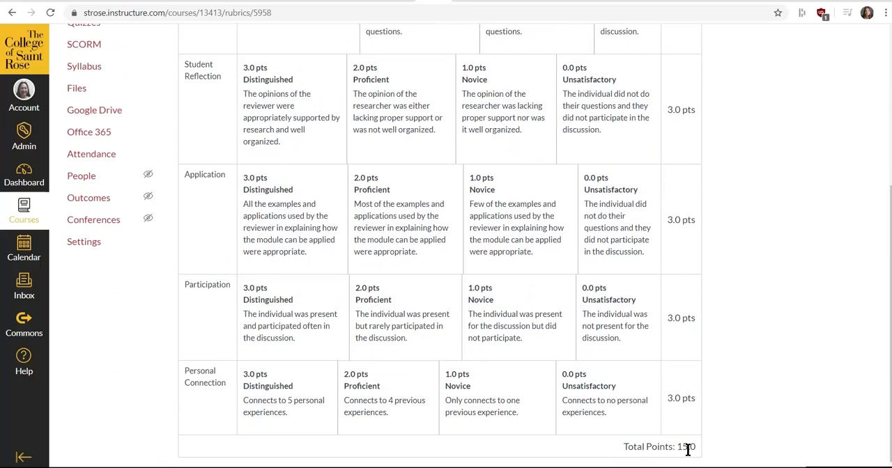
scroll(763, 322, up, 4)
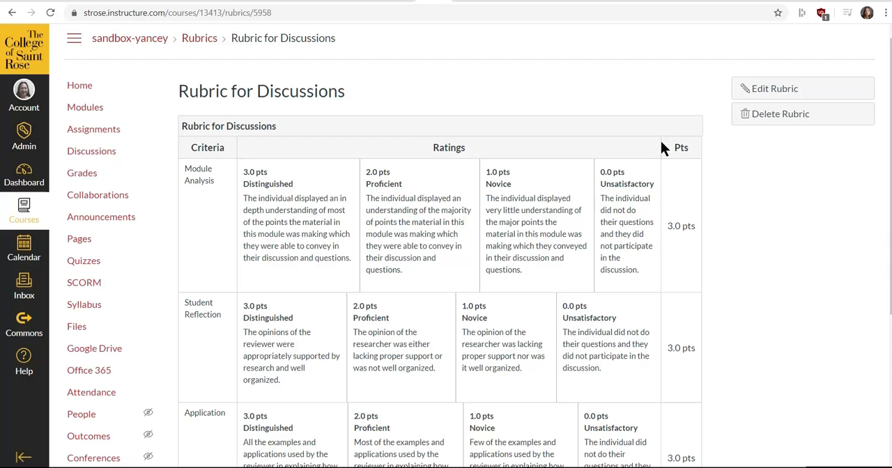
Open the Rubric for Discussions for editing, examine its editable criteria and ratings, and return to the course rubrics list
click(754, 90)
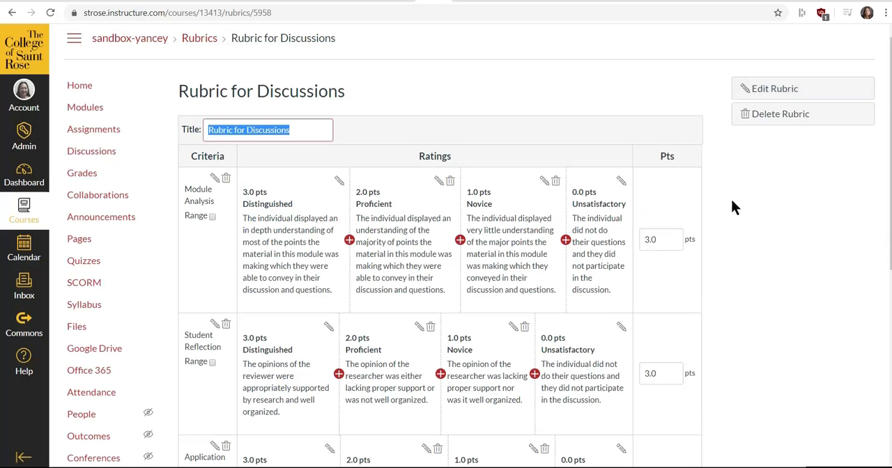
click(270, 130)
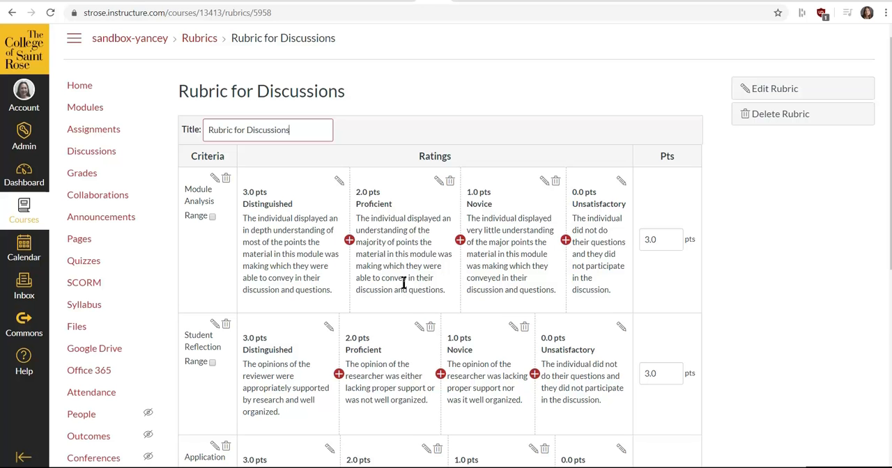
scroll(597, 229, down, 3)
scroll(602, 222, down, 2)
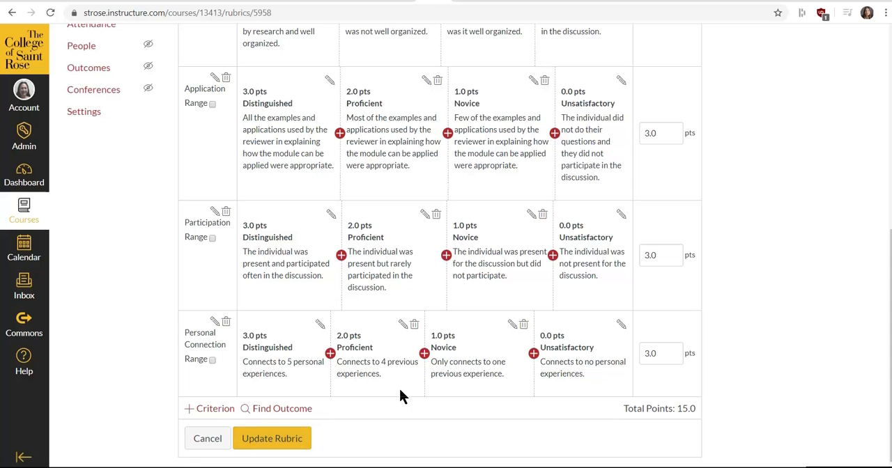
scroll(589, 301, up, 6)
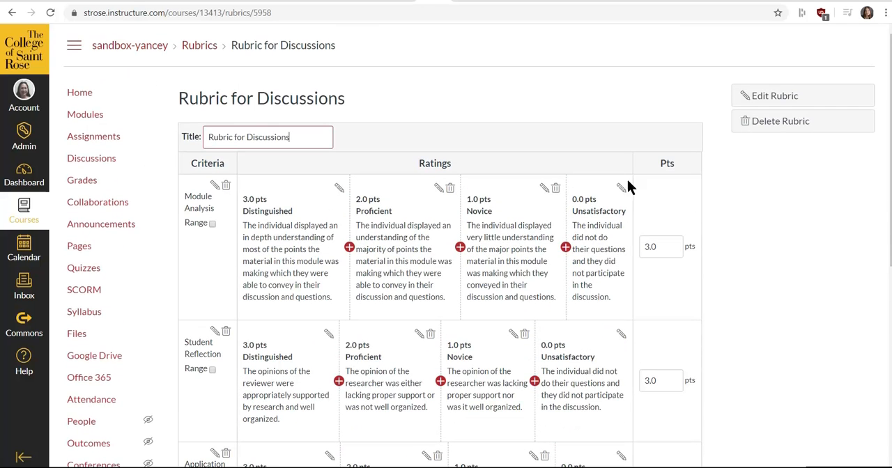
click(199, 50)
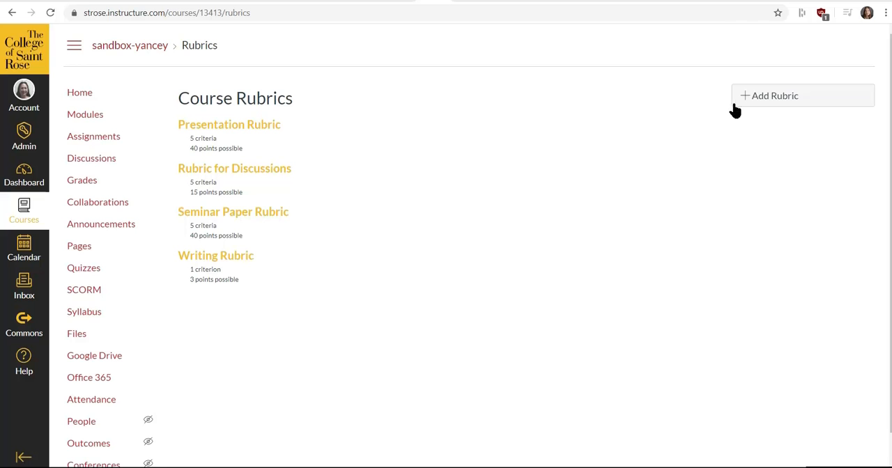
Start a new course rubric and title it "Writing Rubric 1"
click(757, 101)
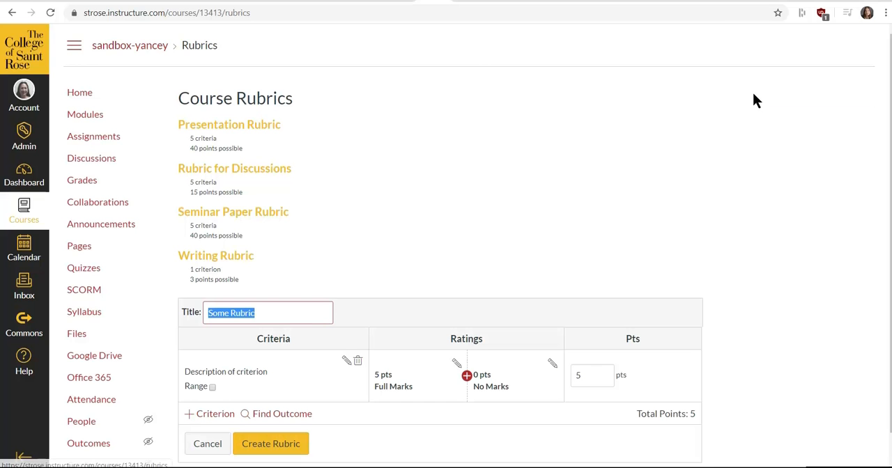
scroll(745, 164, down, 1)
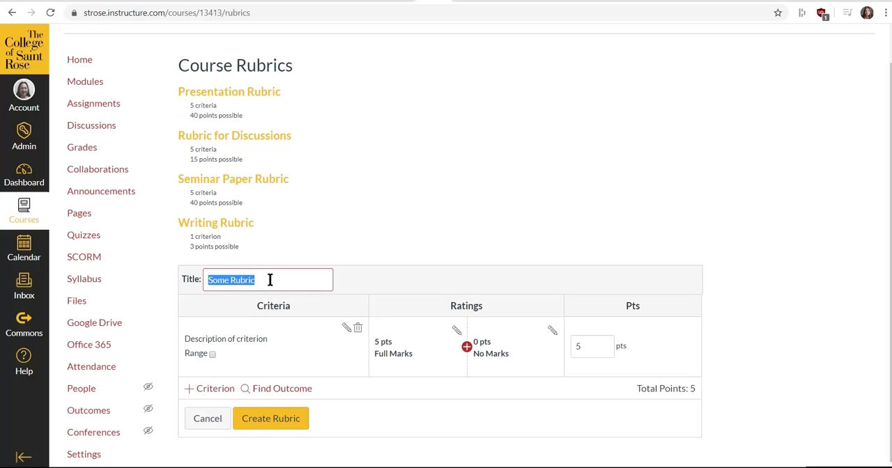
key(BackSpace)
text(W)
text(rotin)
key(BackSpace)
key(BackSpace)
key(BackSpace)
key(BackSpace)
text(it)
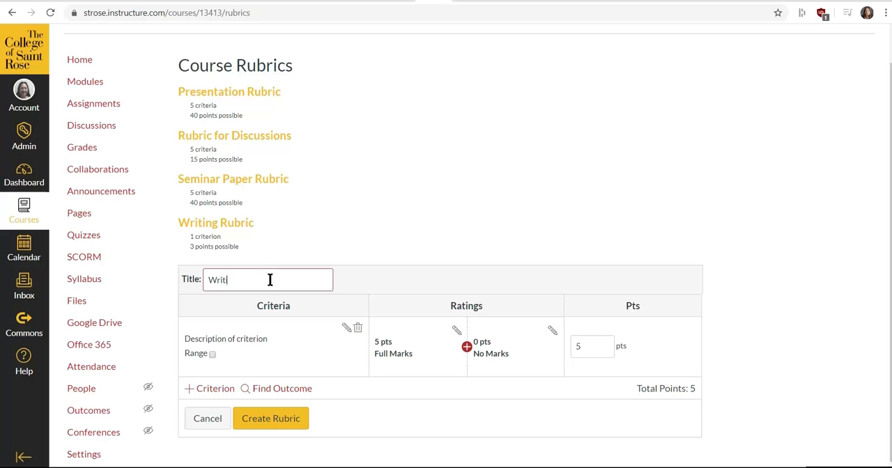
text(ing Rubric 1)
Insert a rating between Full Marks and No Marks with a score of 2 points and the title "Proficient"
click(466, 346)
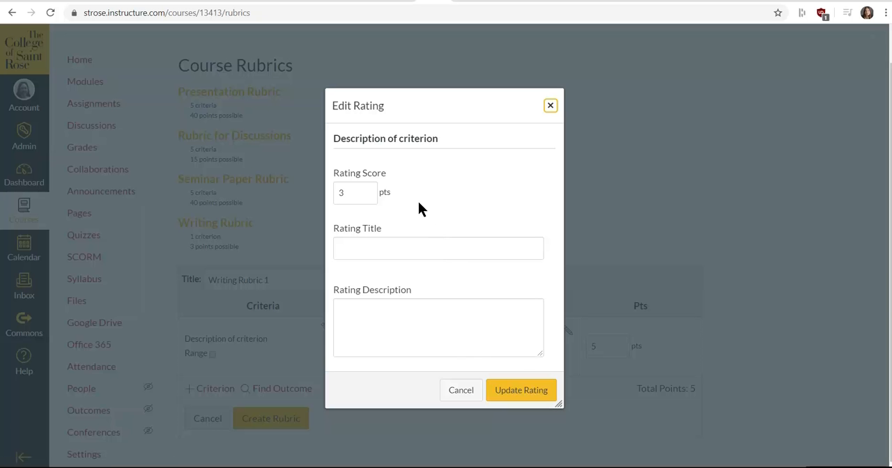
click(363, 193)
key(BackSpace)
text(2)
click(404, 251)
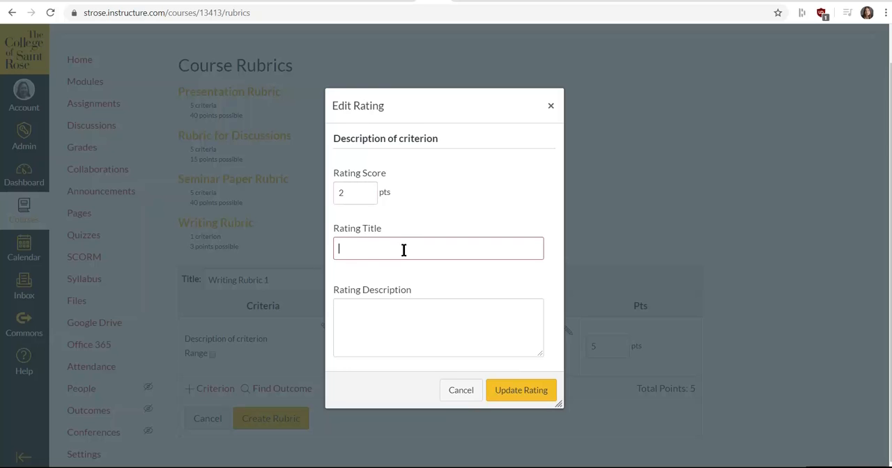
text(Proficient)
Describe the Proficient rating as "Is able to write a 3 paragraph essay." and save the rating
click(431, 309)
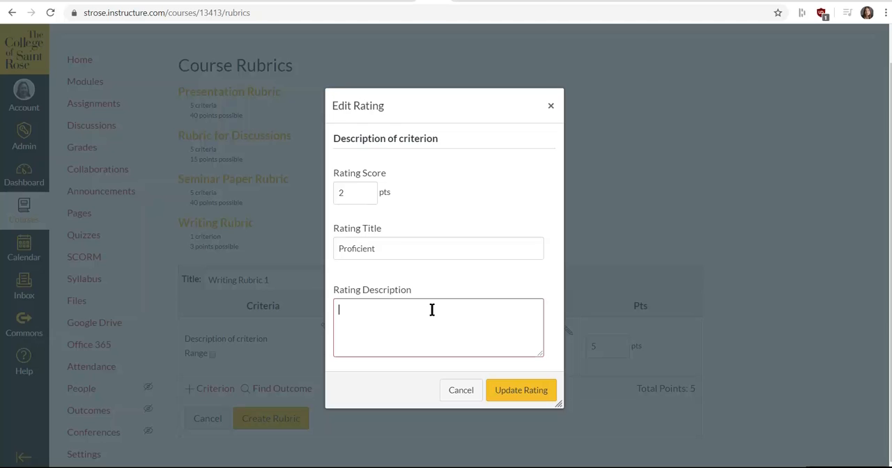
text(Is able to)
text( write a)
text( 2)
text( 3 paragr)
text(ah)
key(BackSpace)
key(BackSpace)
text(aph essay.)
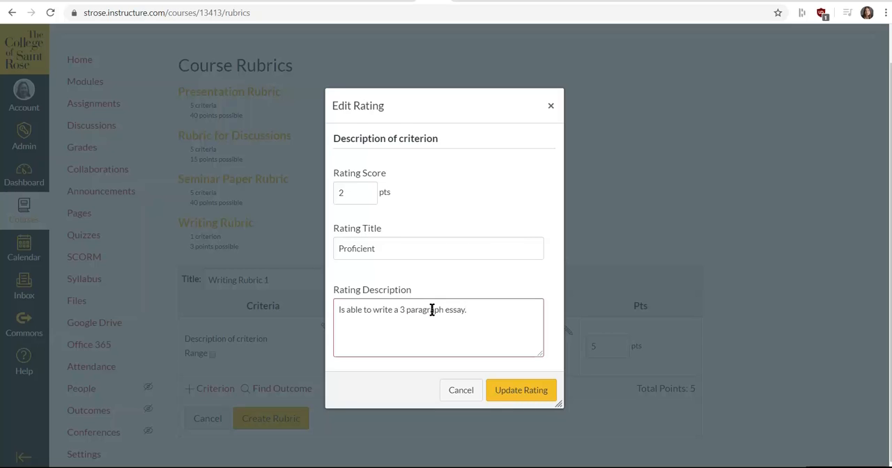
click(514, 392)
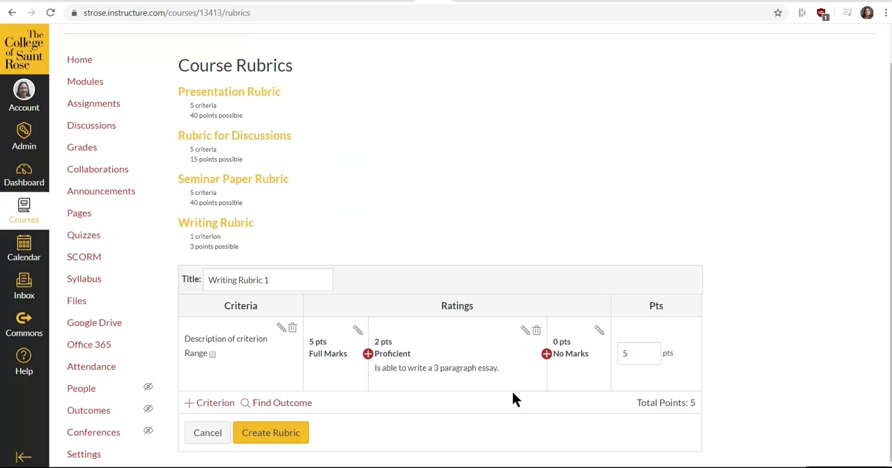
Insert a 1-point rating titled "Novice" between Proficient and No Marks
click(546, 353)
click(429, 269)
text(Nov)
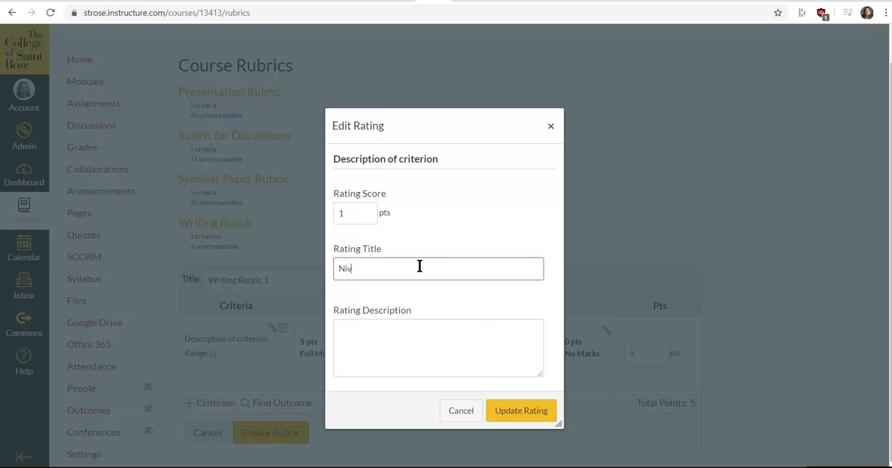
key(BackSpace)
text(vice)
Describe the Novice rating as "Writes a 2 paragraph essay." and save the rating
click(371, 337)
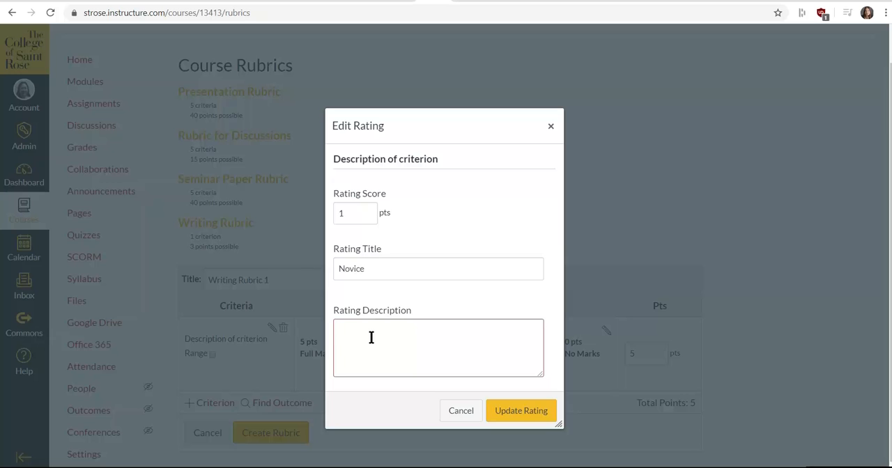
text(Writes a 2 paragrp)
key(BackSpace)
text(aph essay.)
click(527, 414)
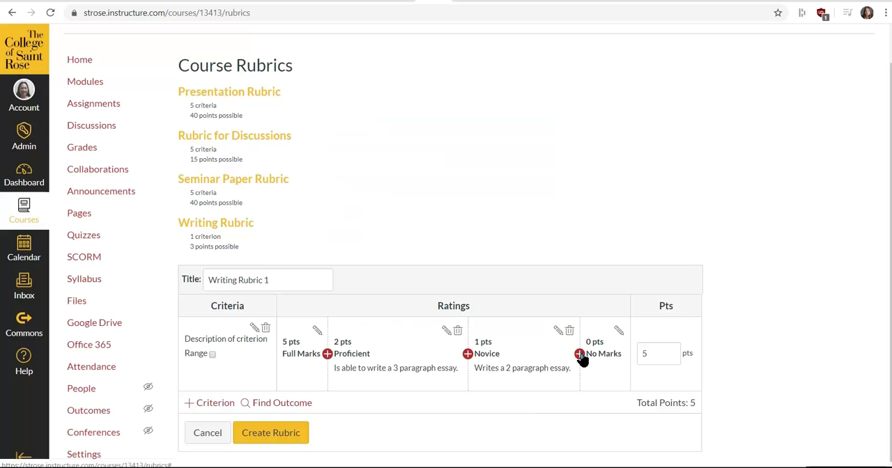
Give the No Marks rating the description "No submission was entered." and save the rating
click(619, 332)
click(416, 332)
text(No)
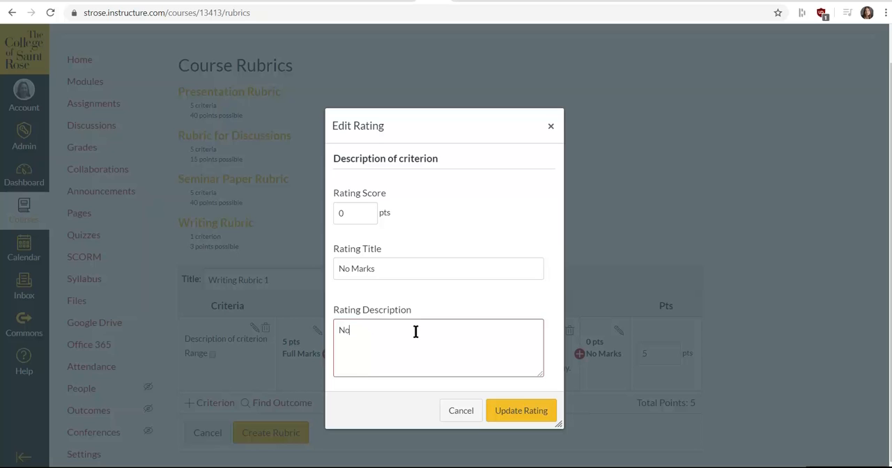
text( submission was entered.)
click(521, 411)
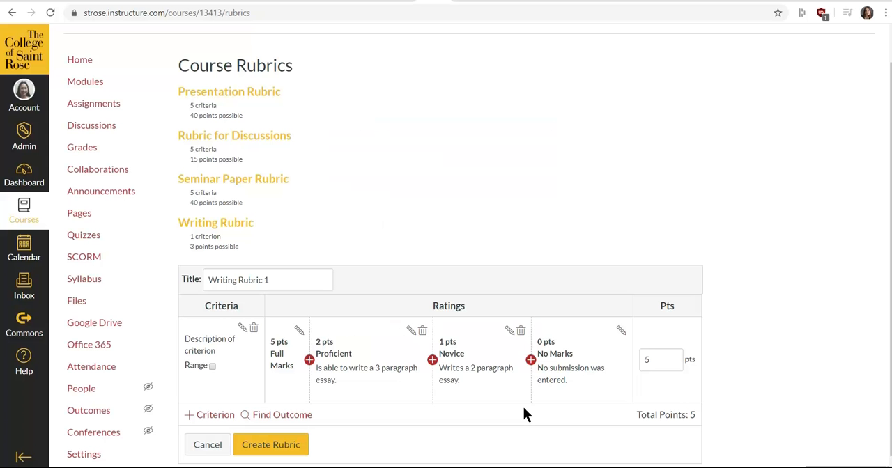
Set the criterion's points to 3 and retitle the Full Marks rating "Exemplary"
click(649, 359)
text(3)
click(299, 330)
drag(402, 274, 331, 276)
key(BackSpace)
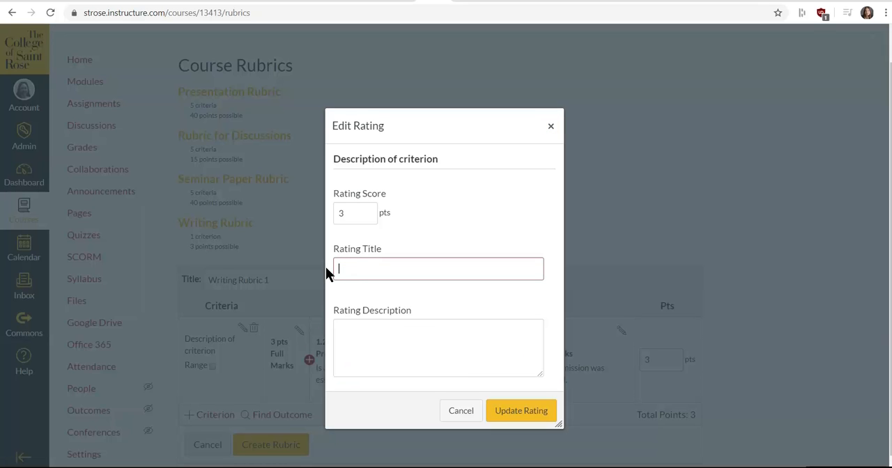
text(Exemplaray)
key(BackSpace)
key(BackSpace)
text(ary)
Describe the Exemplary rating as "Writes a three paragraph body with an introductory paragraph and a concluding paragraph." and save the rating
click(365, 329)
text(W)
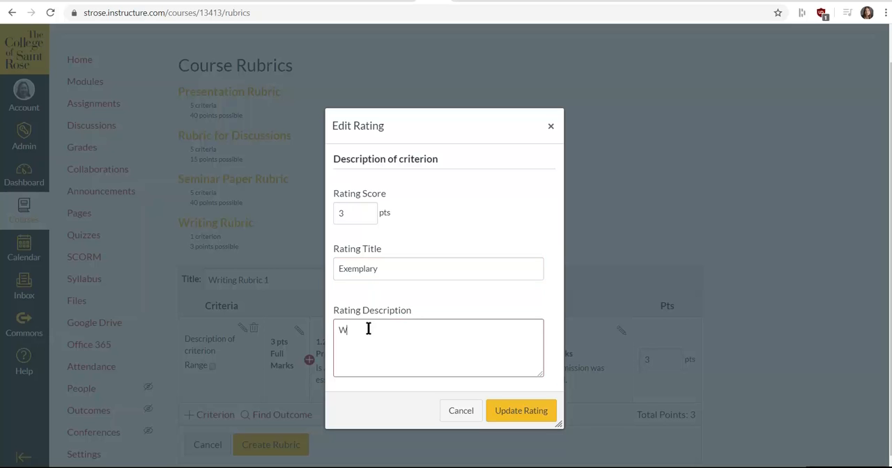
text(rites )
text(athr)
text(ee para)
text(gp)
text(p)
key(BackSpace)
text(aph bosy)
key(BackSpace)
key(BackSpace)
text(dy with)
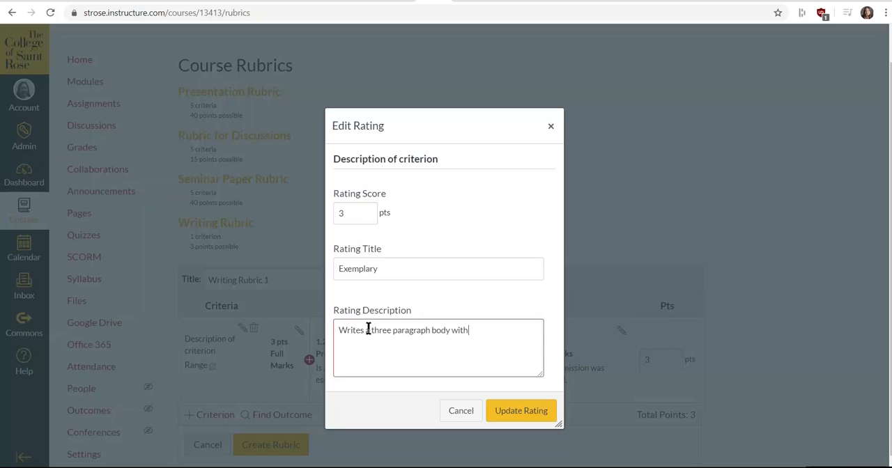
text( an introductory paragraph and an c)
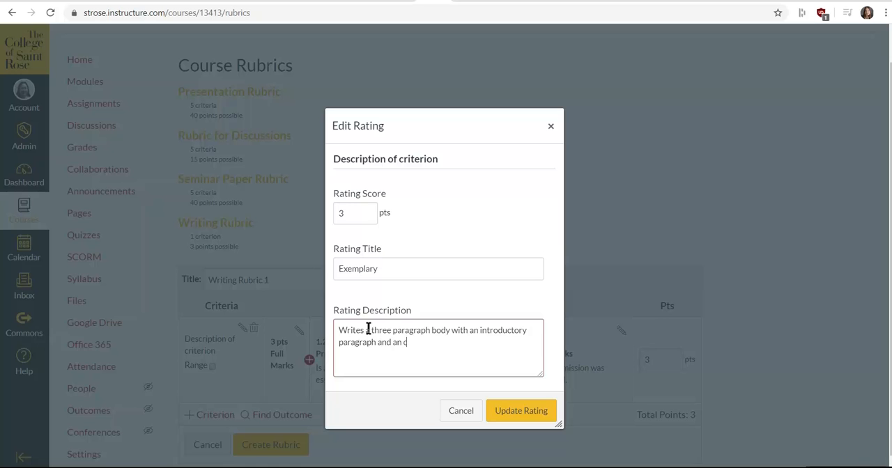
key(BackSpace)
text(concluding paragrp)
key(BackSpace)
text(aph.)
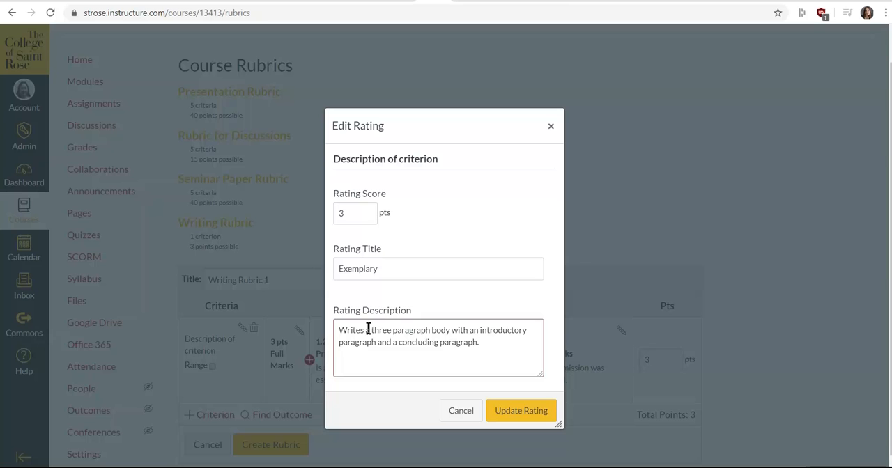
click(517, 411)
Set the Proficient rating's score to 2 points and save the rating
scroll(381, 422, down, 1)
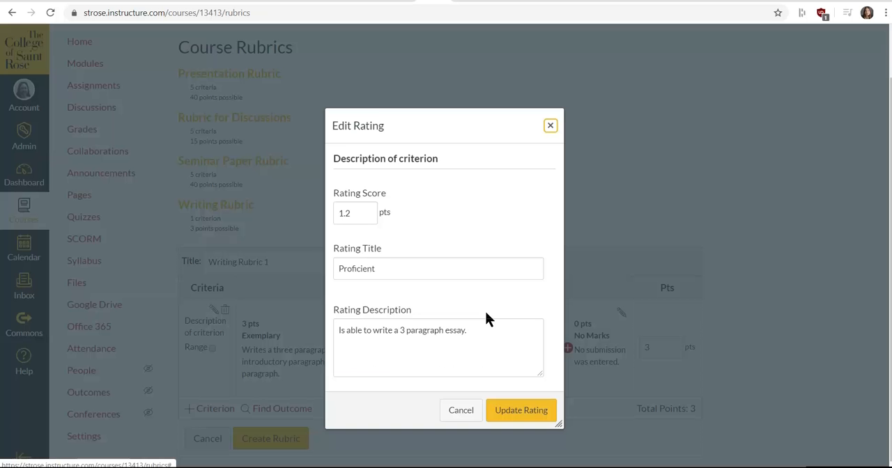
click(484, 313)
click(351, 214)
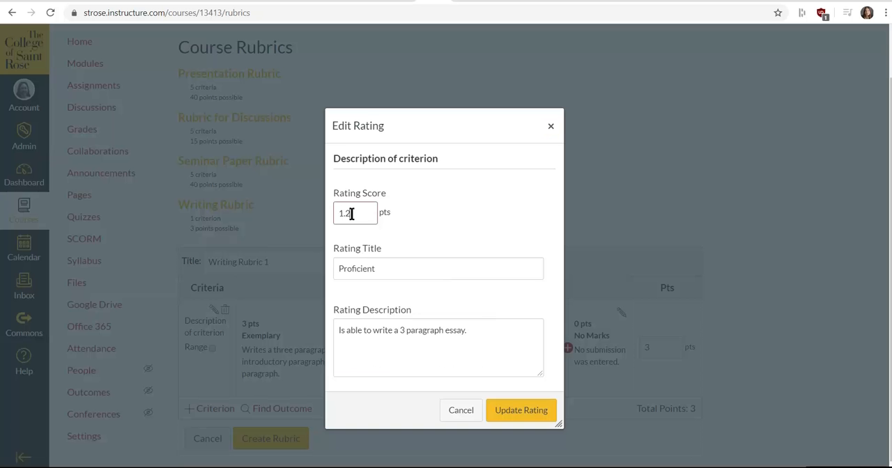
key(BackSpace)
key(BackSpace)
text(2)
click(526, 416)
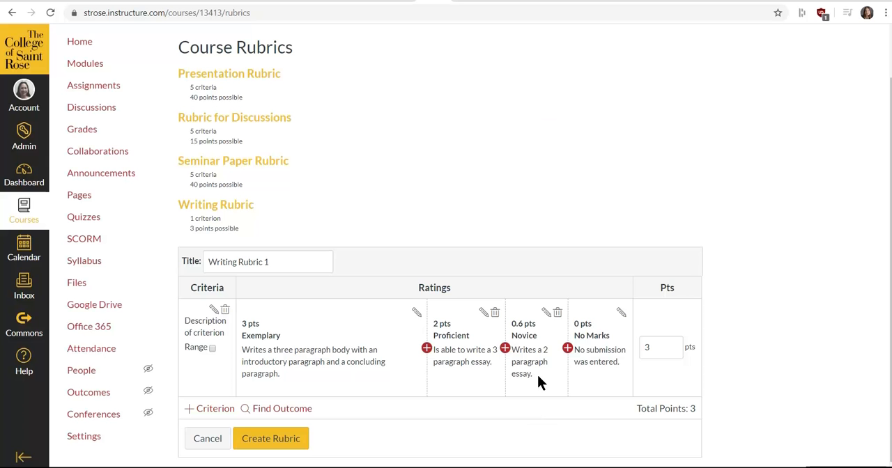
Set the Novice rating's score to 1 point and create the rubric
click(547, 314)
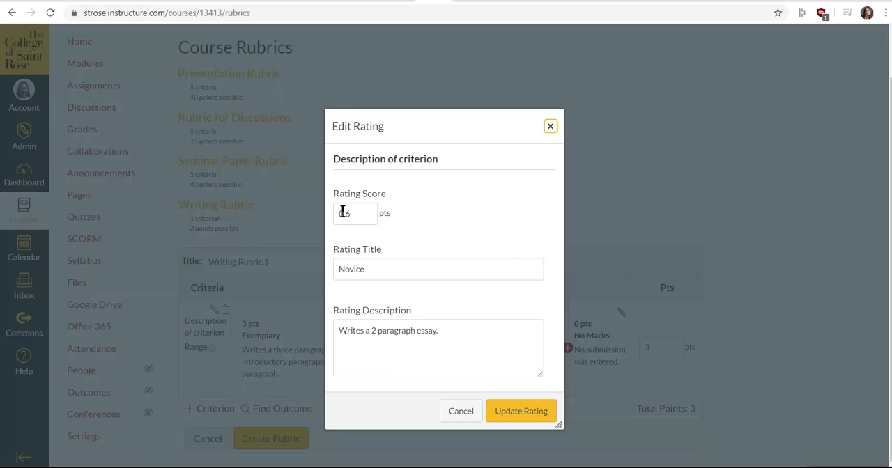
drag(355, 212, 322, 218)
key(BackSpace)
text(1)
click(530, 412)
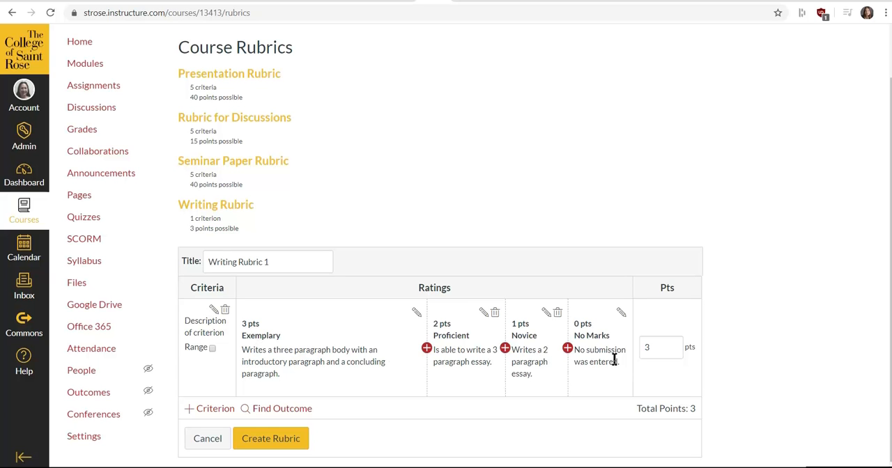
click(272, 441)
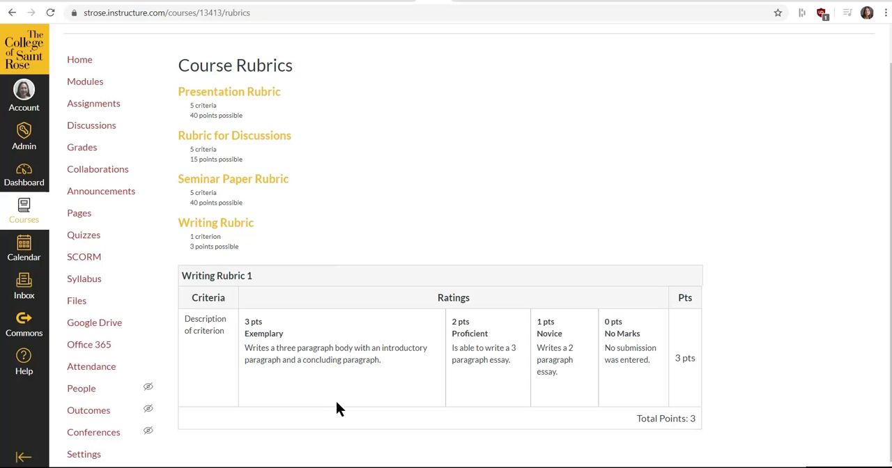